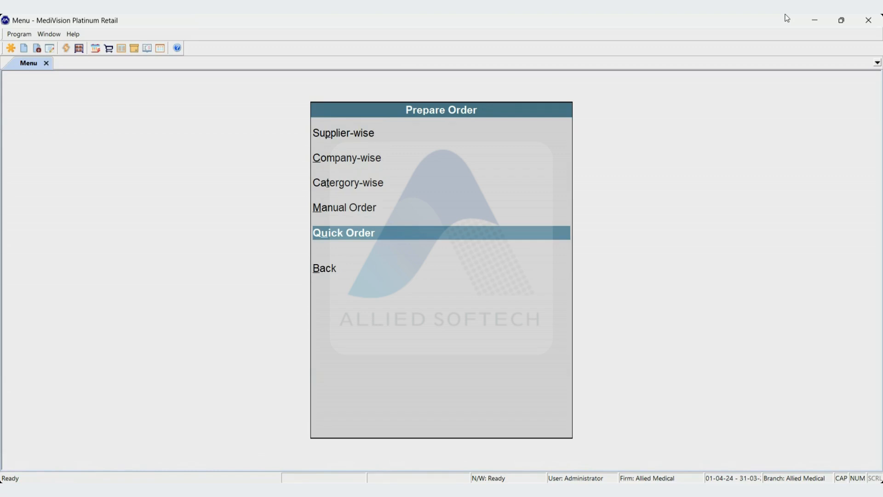
- Open the Quick Order criteria form, review the available Basis options, and close the form
key("Return")
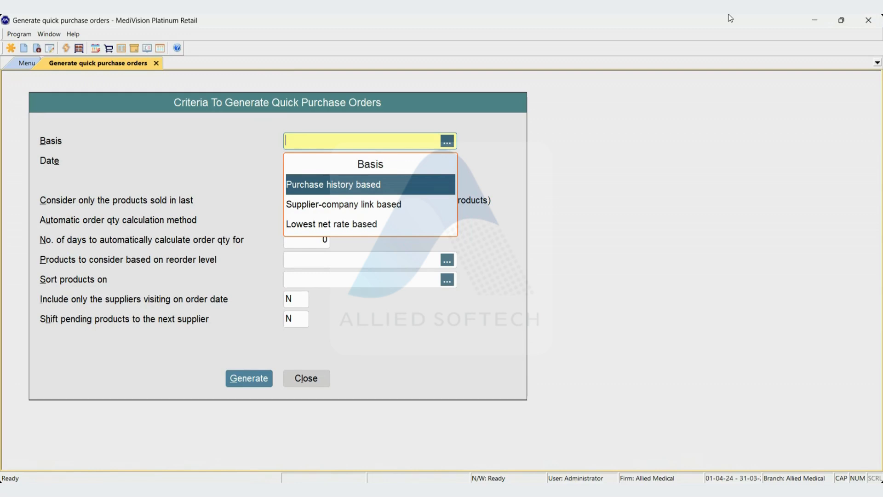
key("Down")
key("Down")
key("Up")
key("Up")
key("Down")
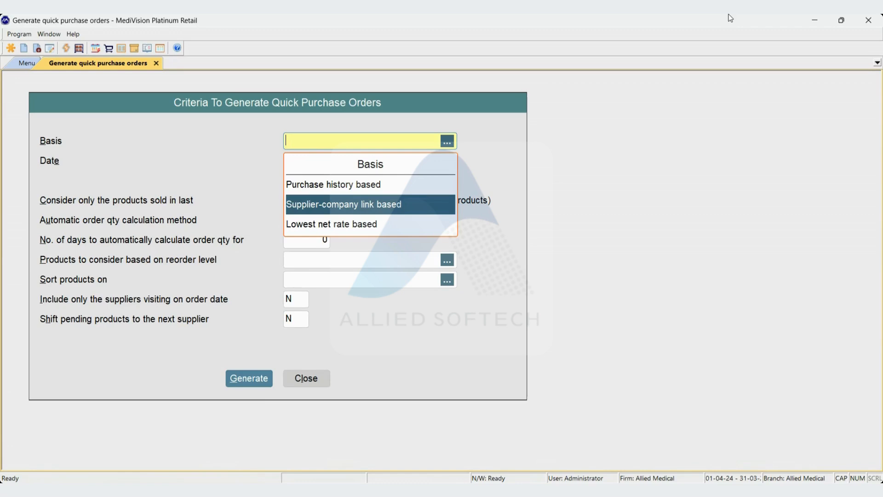
key("Escape")
key("Escape")
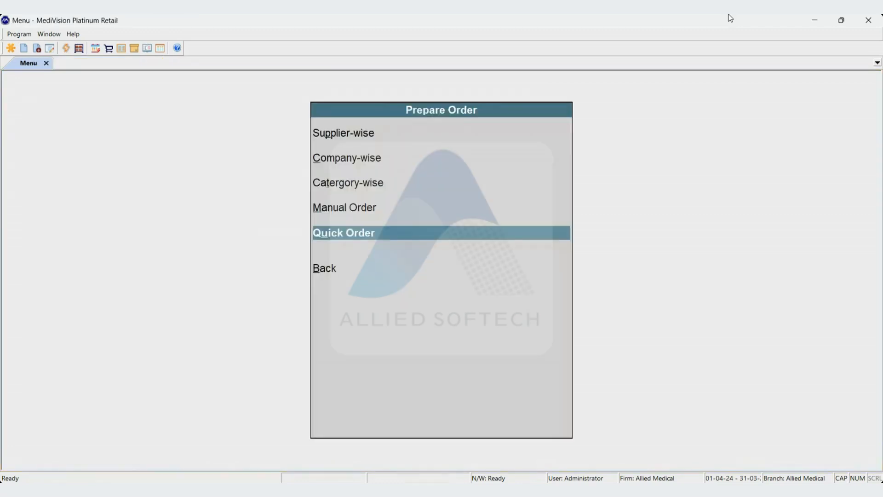
- Open the Company-Supplier Linking form from the company masters
key("Escape")
key("Escape")
key("Up")
key("Up")
key("Return")
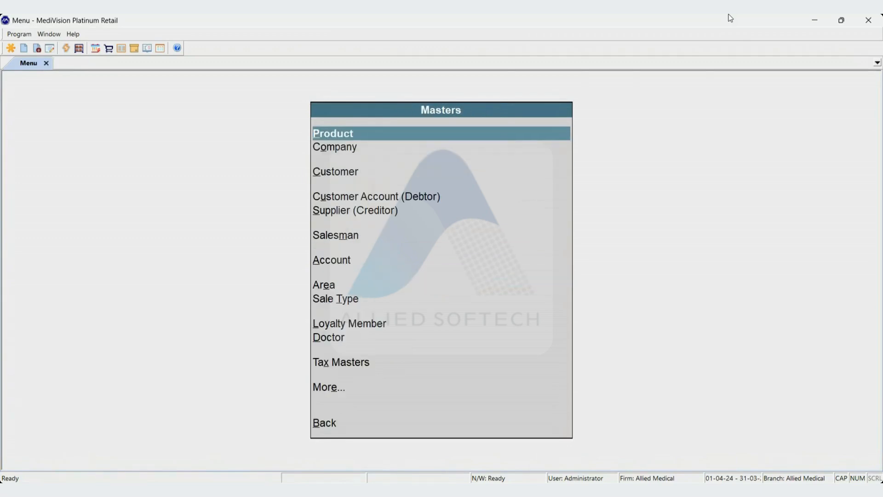
key("Down")
key("Down")
key("Up")
key("Return")
key("Down")
key("Down")
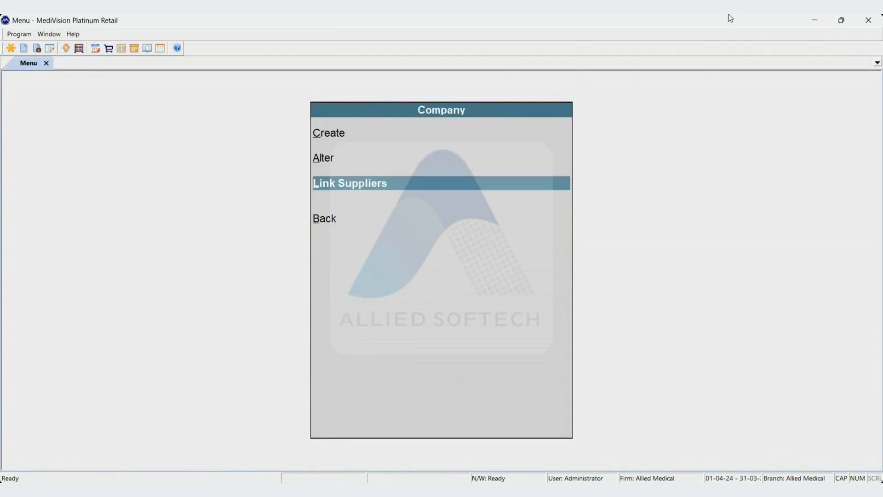
key("Return")
- Load DR REDDY LABS as the company for supplier linking
type("DR RE")
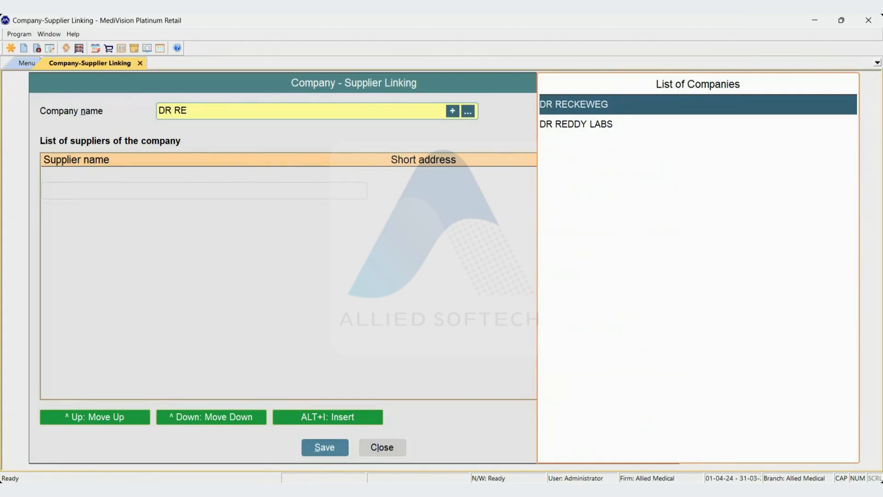
key("Down")
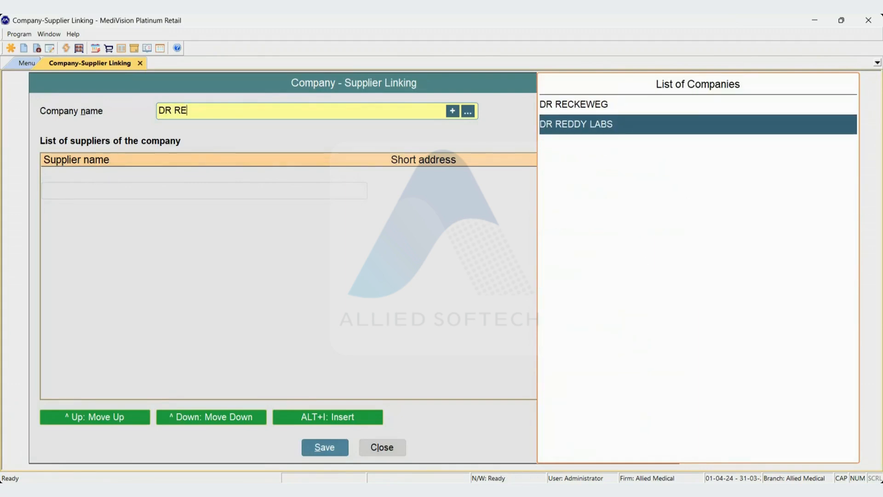
key("Return")
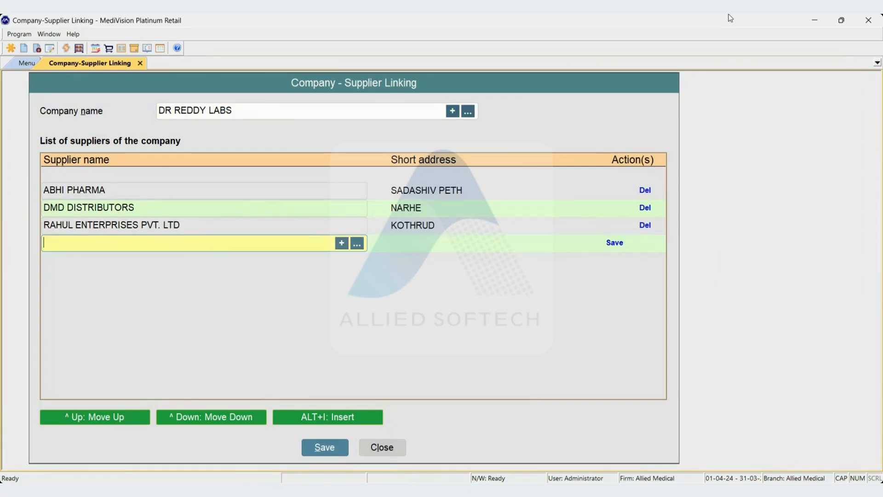
- Examine the suppliers linked to DR REDDY LABS and their order of priority
key("Up")
key("Up")
key("Up")
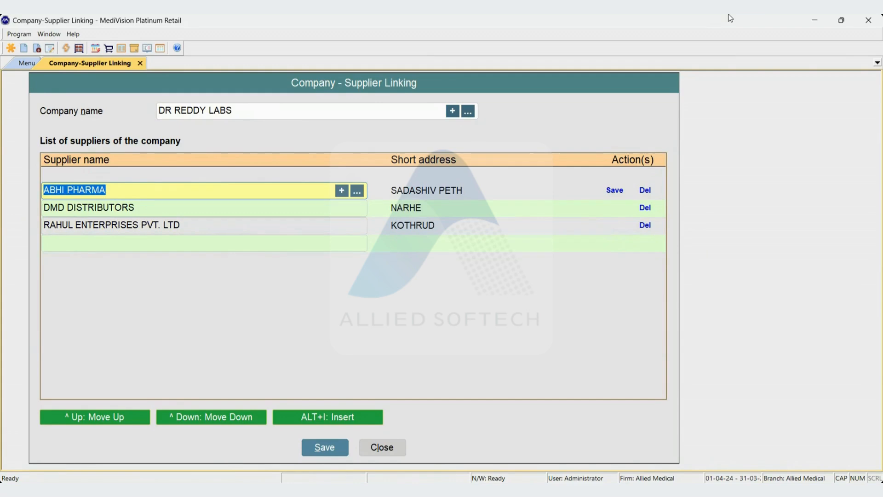
key("Down")
key("Up")
key("Down")
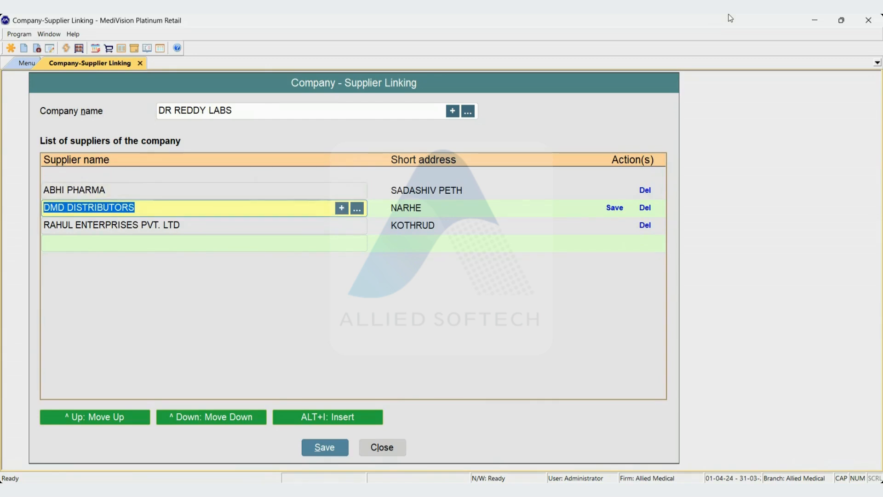
key("Down")
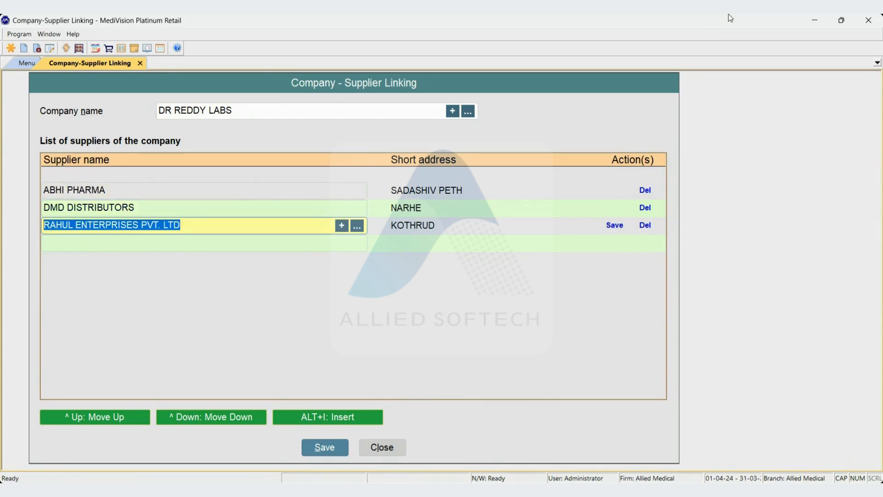
key("Down")
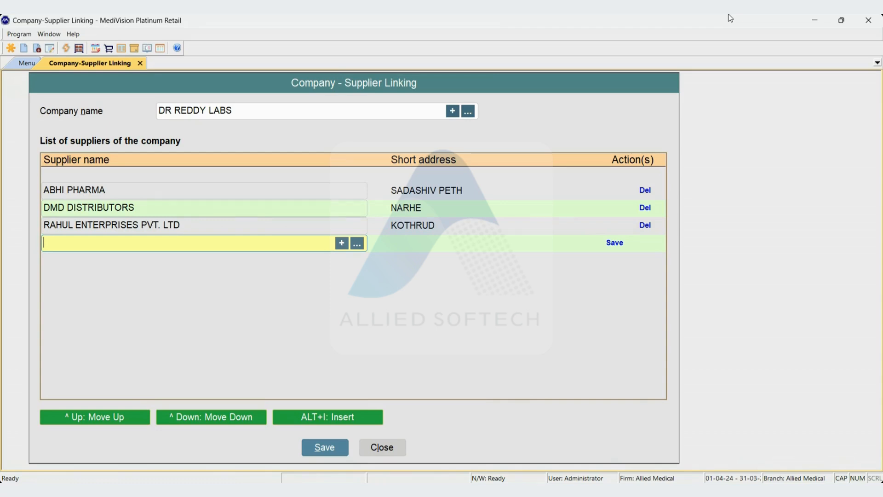
- Reorder the linked suppliers, placing RAHUL ENTERPRISES PVT. LTD first and ABHI PHARMA below DMD DISTRIBUTORS
key("Up")
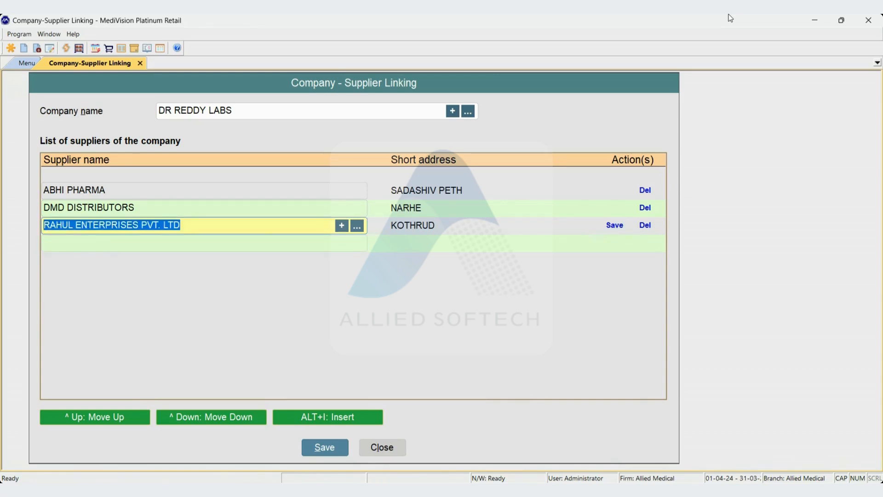
key("ctrl+Up")
key("ctrl+Up")
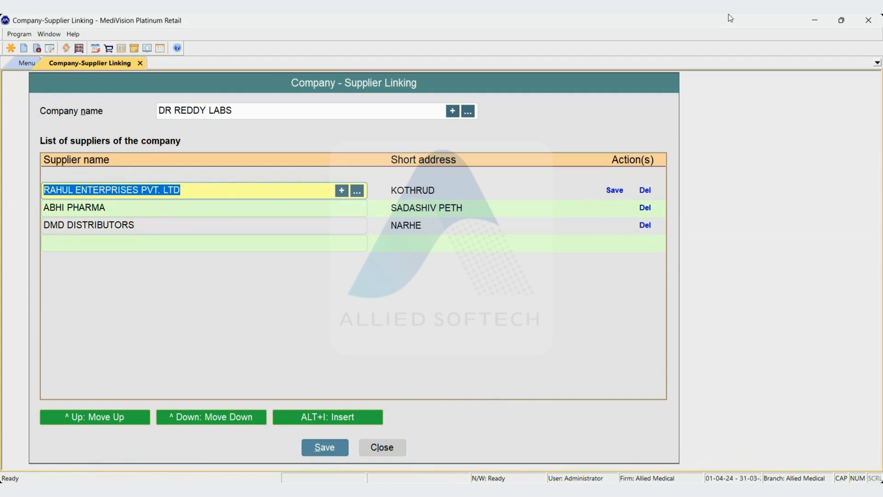
key("Down")
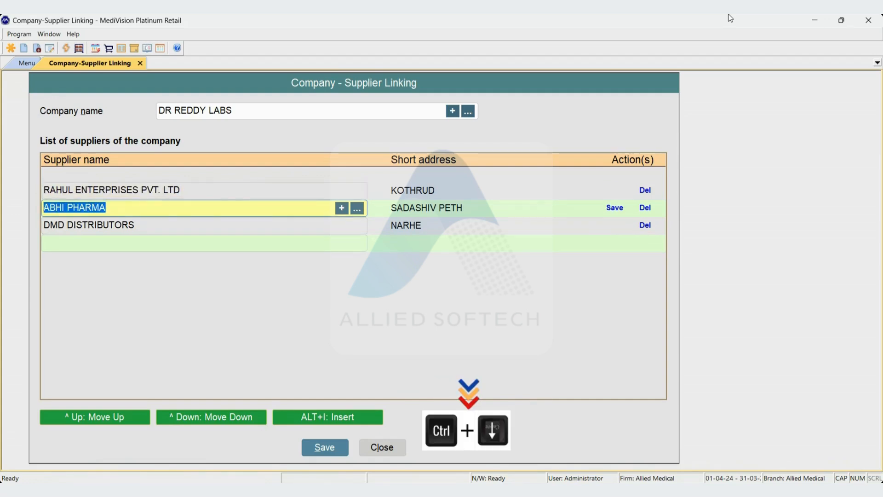
key("ctrl+Down")
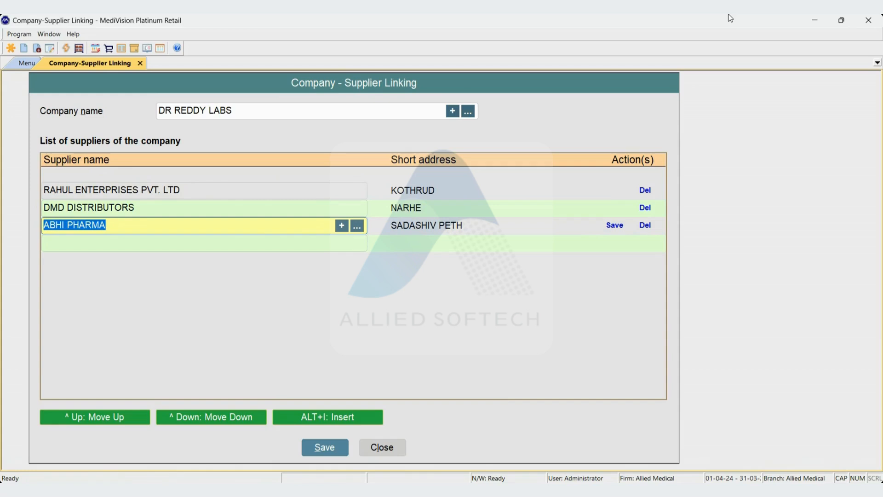
- Insert NILESH DRUG HOUSE as a linked supplier above RAHUL ENTERPRISES PVT. LTD
key("Up")
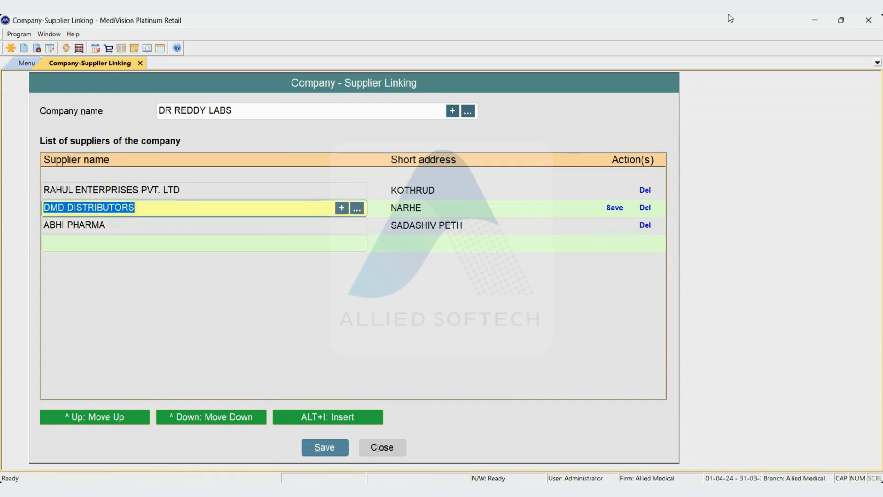
key("Up")
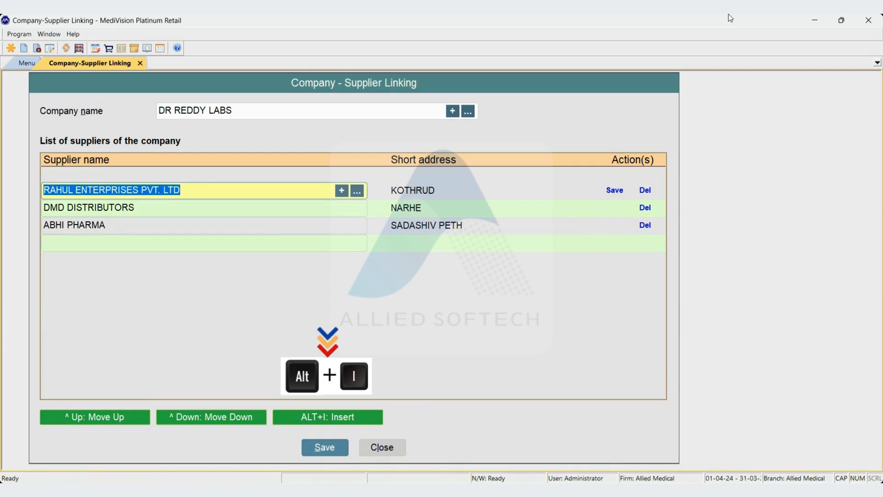
key("alt+i")
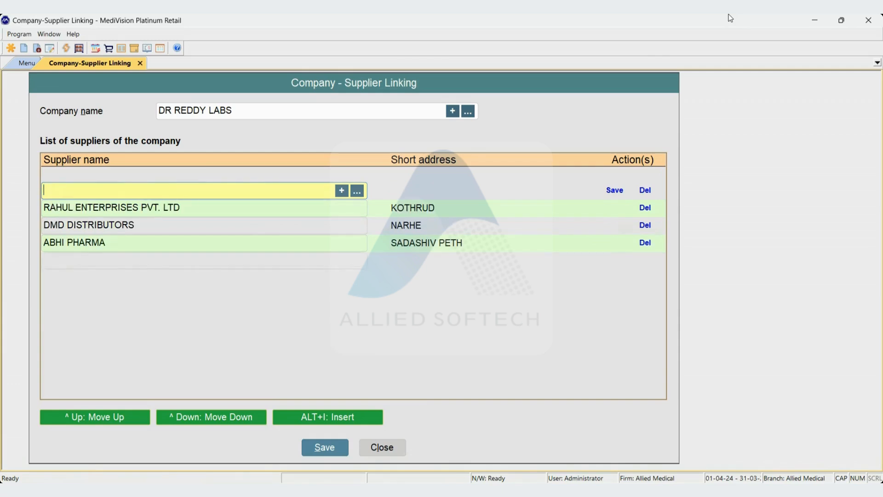
key("Return")
key("Down")
key("Down")
key("Down")
key("Down")
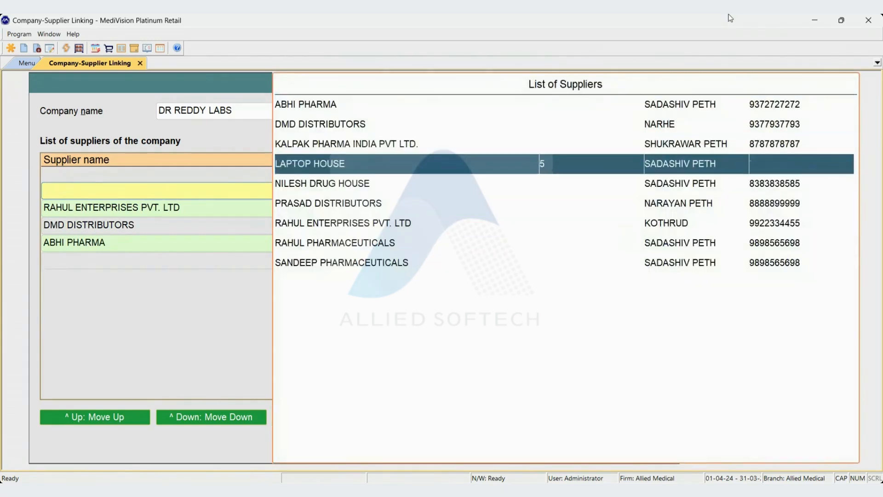
key("Return")
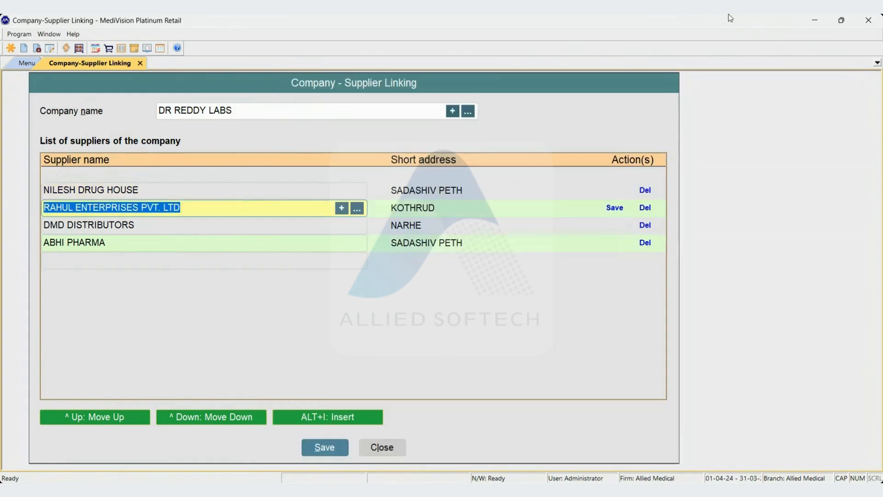
- Save the supplier links for DR REDDY LABS, close the linking form and return to the Main Menu
key("Down")
key("Down")
key("Down")
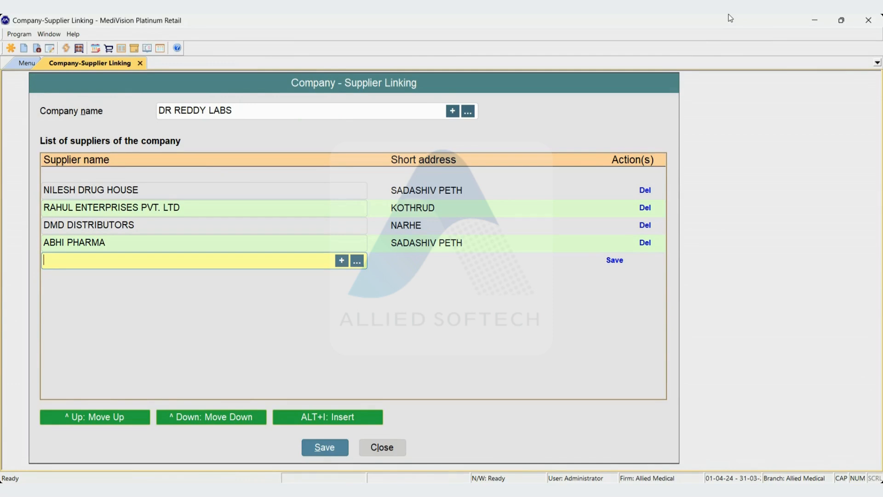
key("Return")
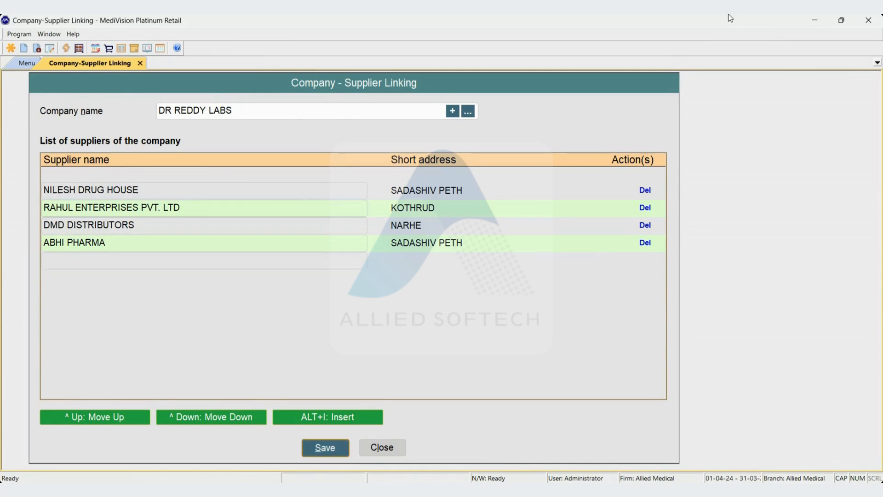
key("Return")
key("Return")
key("Escape")
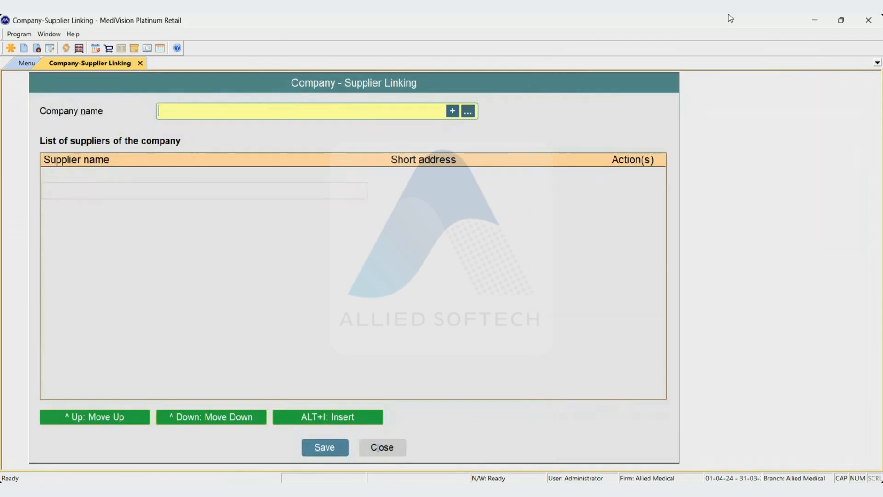
key("Escape")
key("Return")
key("Escape")
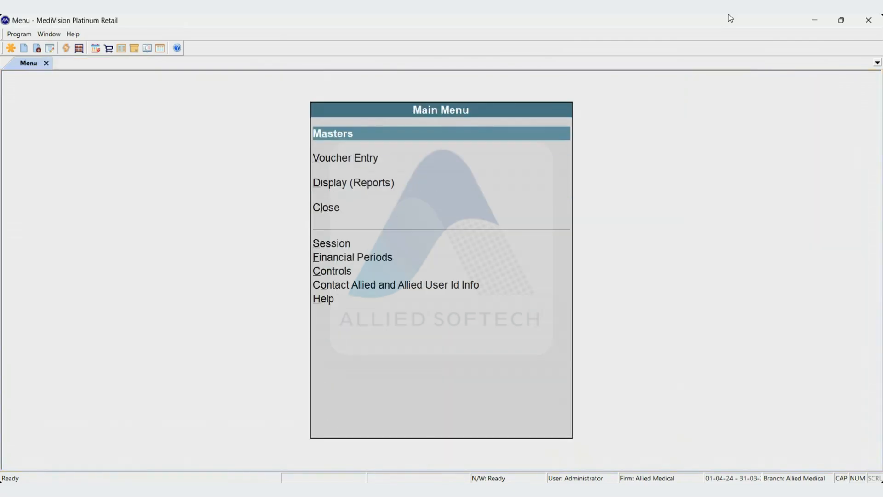
- Open the Quick Order criteria form for generating purchase orders
key("d")
key("Down")
key("Down")
key("Down")
key("Down")
key("Down")
key("Down")
key("Down")
key("Down")
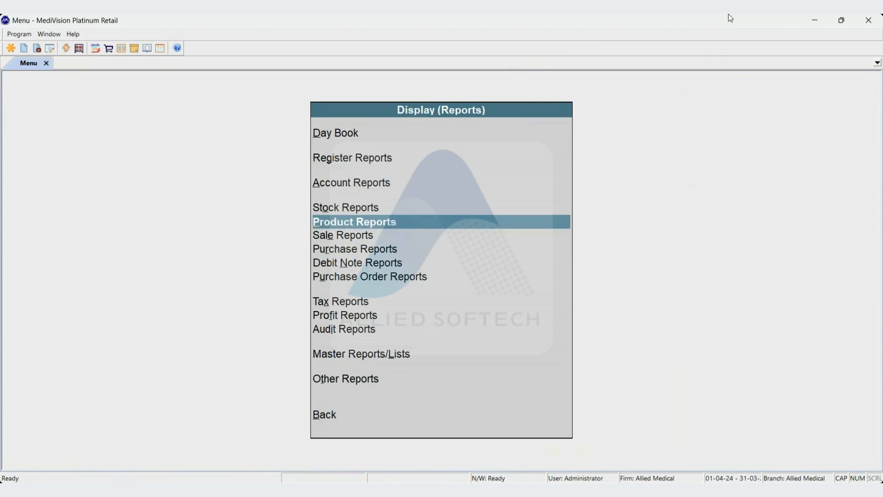
key("Return")
key("Return")
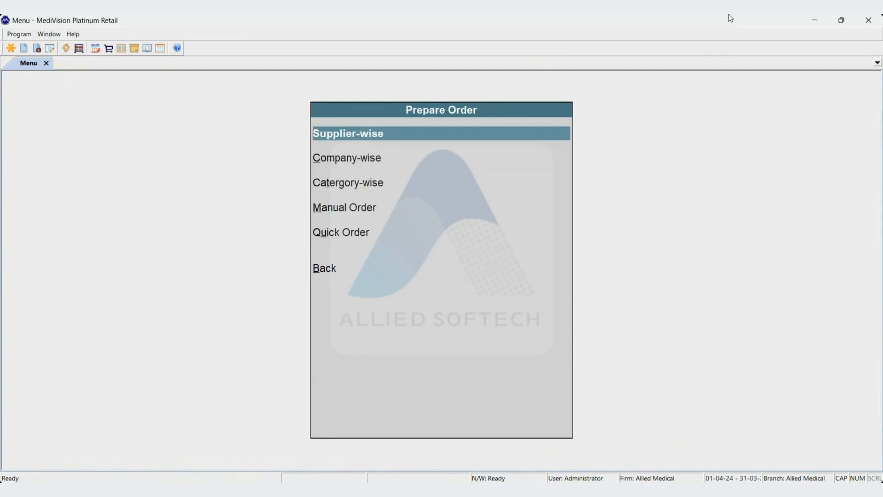
key("Down")
key("Down")
key("Down")
key("Down")
key("Return")
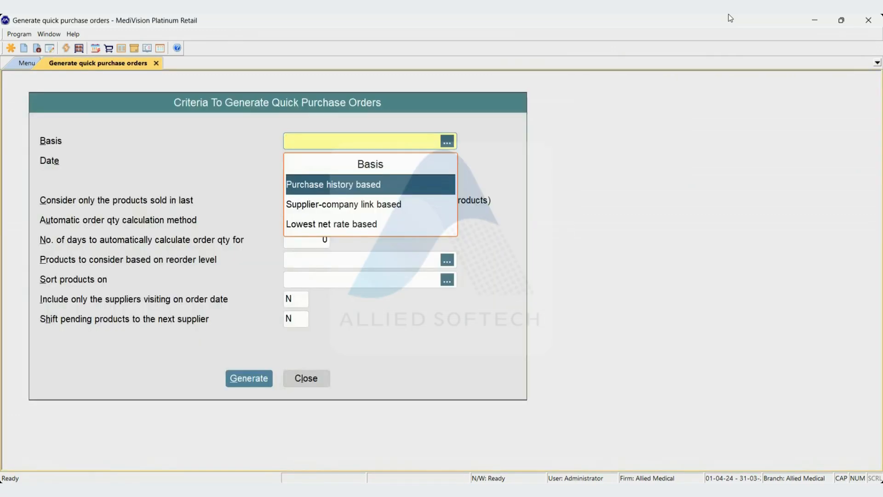
- Set the quick purchase order Basis to Purchase history based after reviewing the other options
key("Down")
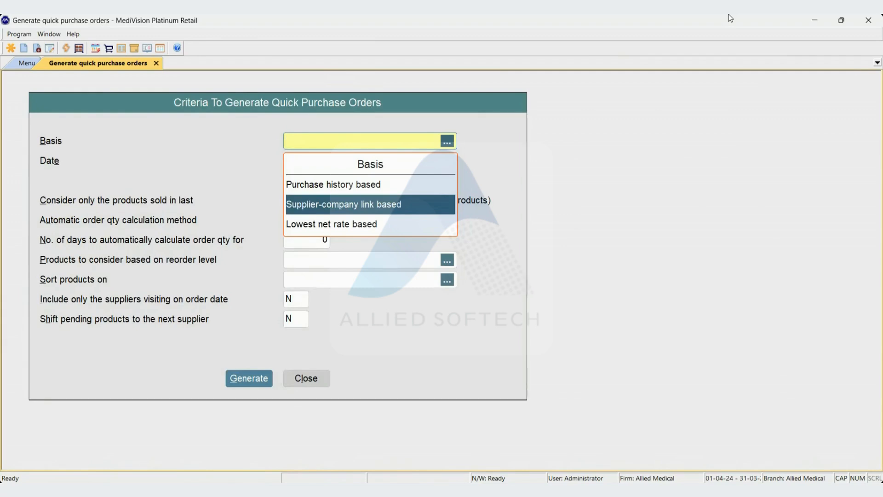
key("Down")
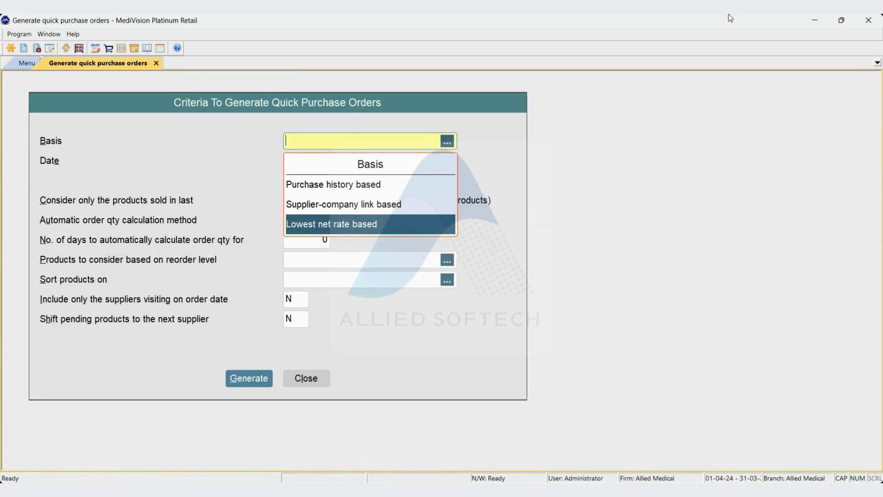
key("Up")
key("Up")
key("Up")
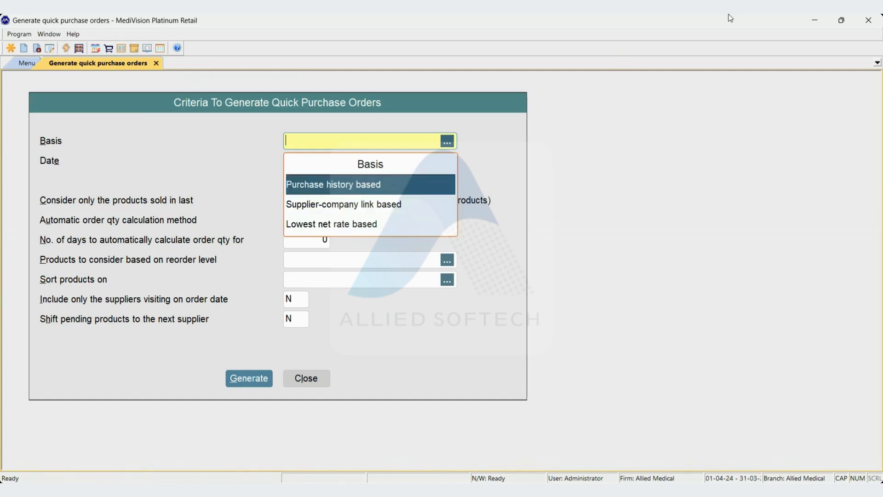
key("Down")
key("Return")
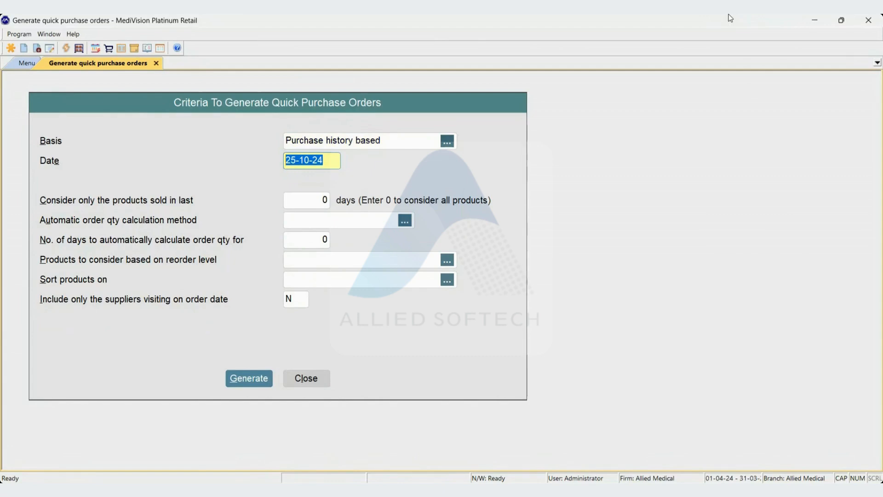
- Accept 25-10-24 as the order date and consider all products by keeping the sold-in-last days at 0
key("Return")
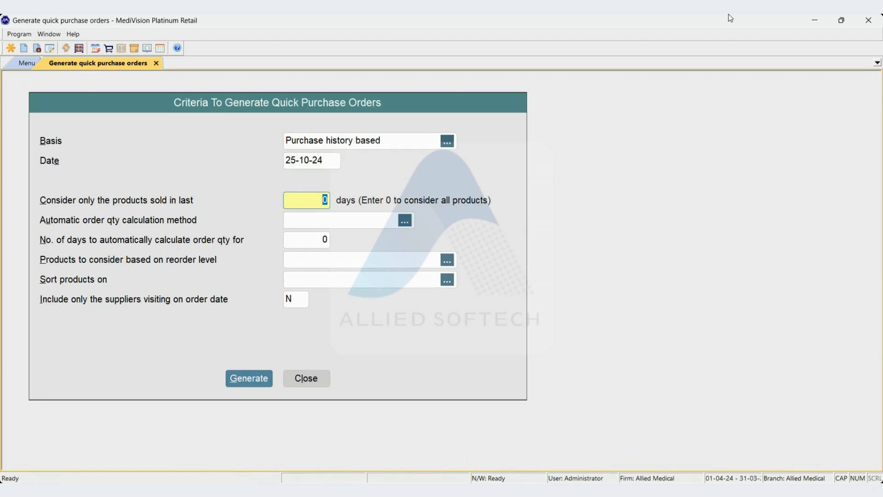
type("3")
key("BackSpace")
key("Return")
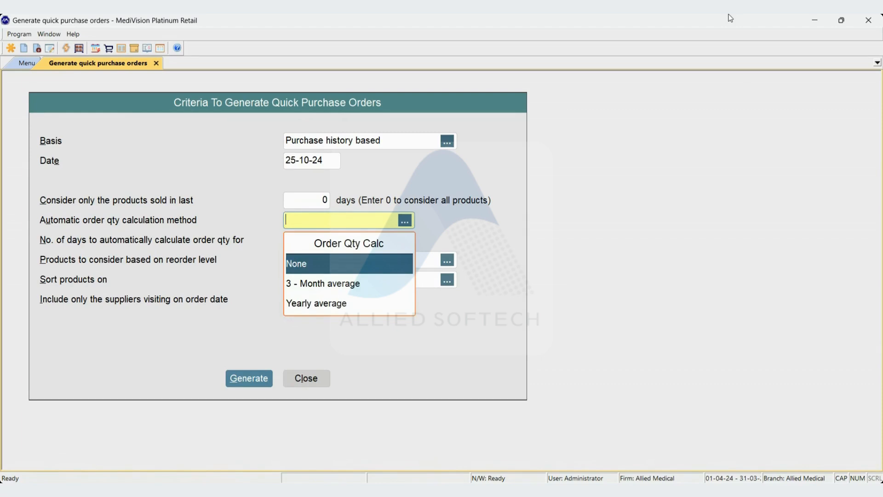
- Set the automatic order quantity calculation method to None after reviewing the 3 - Month average option
key("Down")
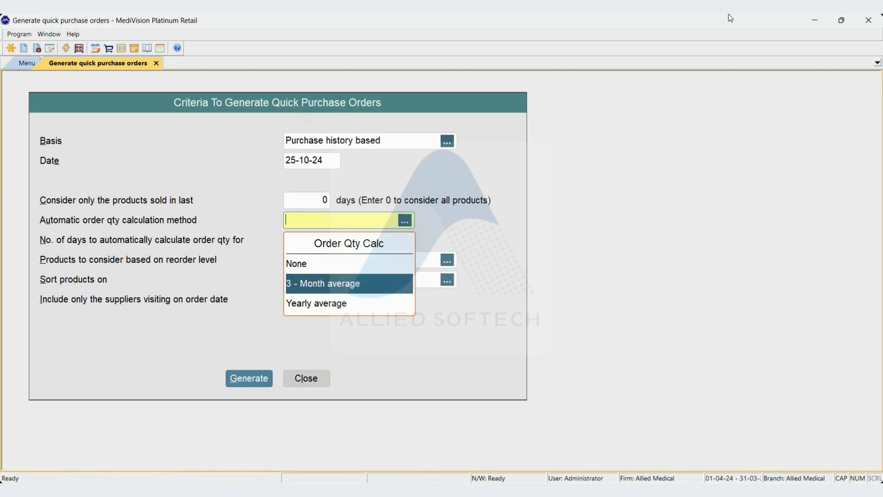
key("Up")
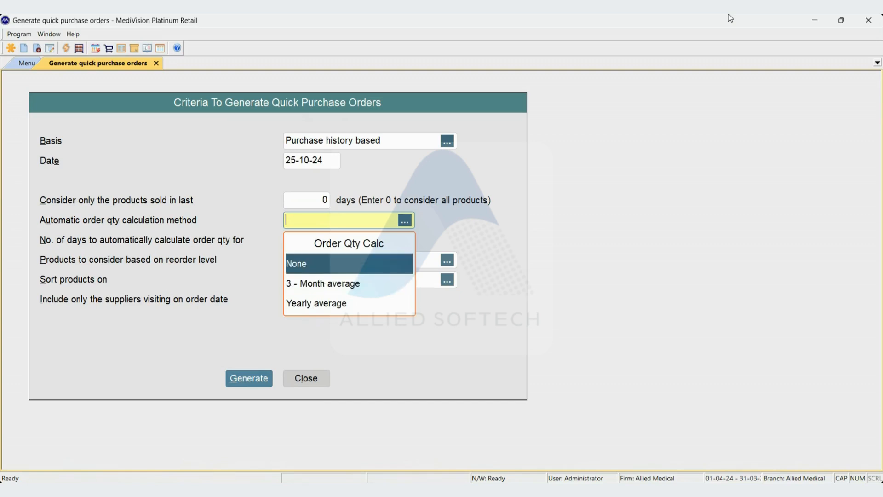
key("Return")
key("Escape")
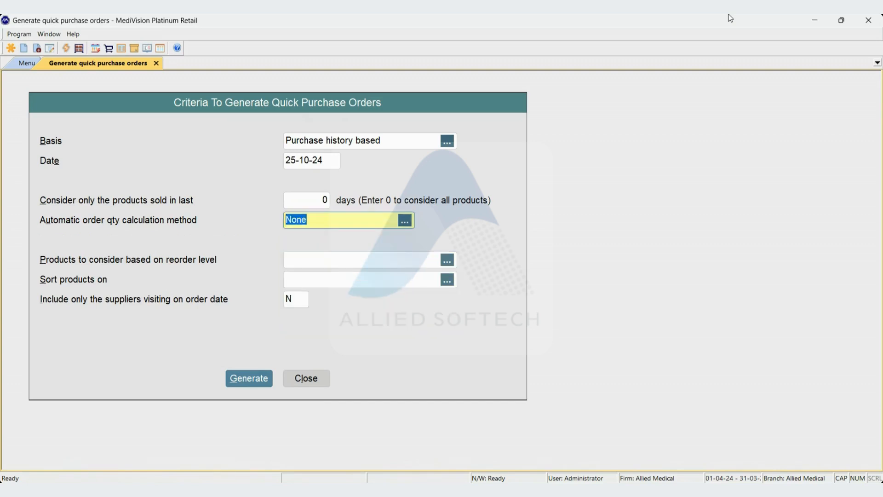
- Set the automatic order quantity calculation method to 3 - Month average and the number of days to calculate for to 5
key("BackSpace")
key("Down")
key("Down")
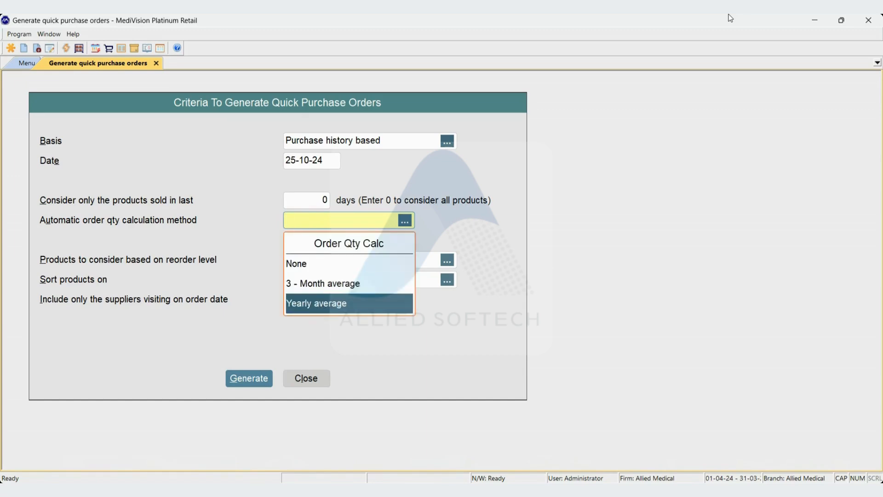
key("Up")
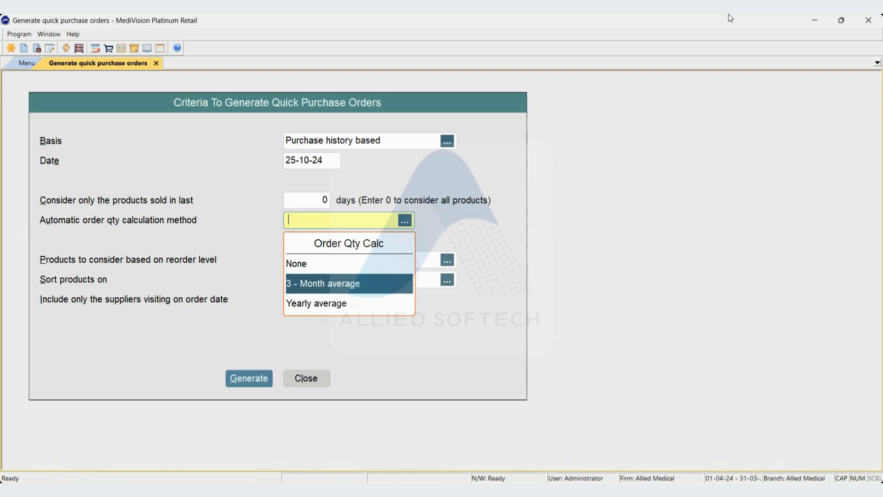
key("Return")
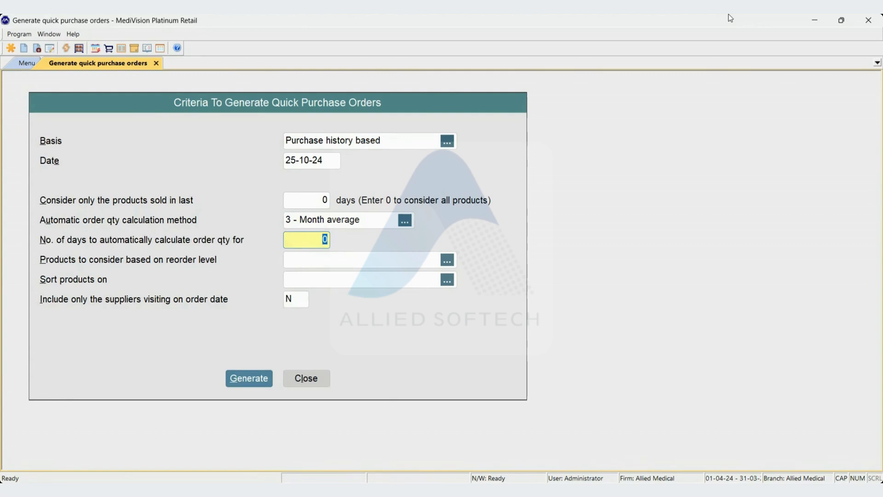
type("5")
- Switch the automatic order quantity calculation method to Yearly average, and set it back to None
key("shift+Tab")
key("space")
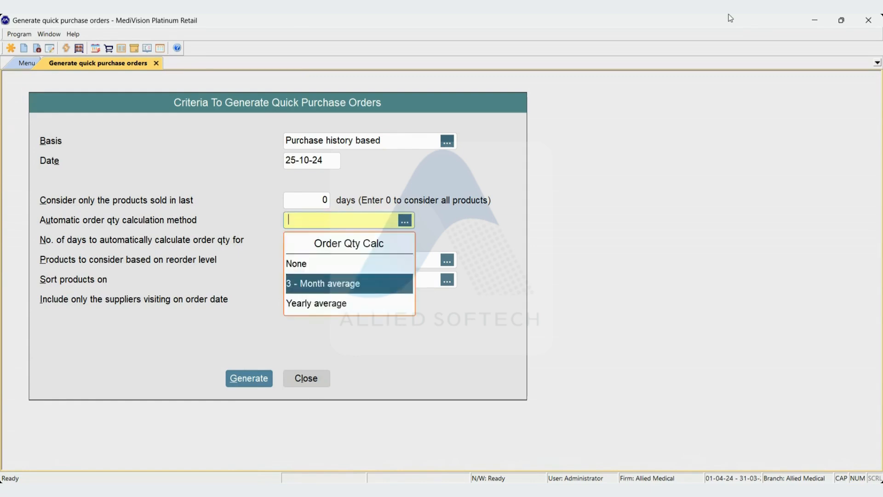
key("Down")
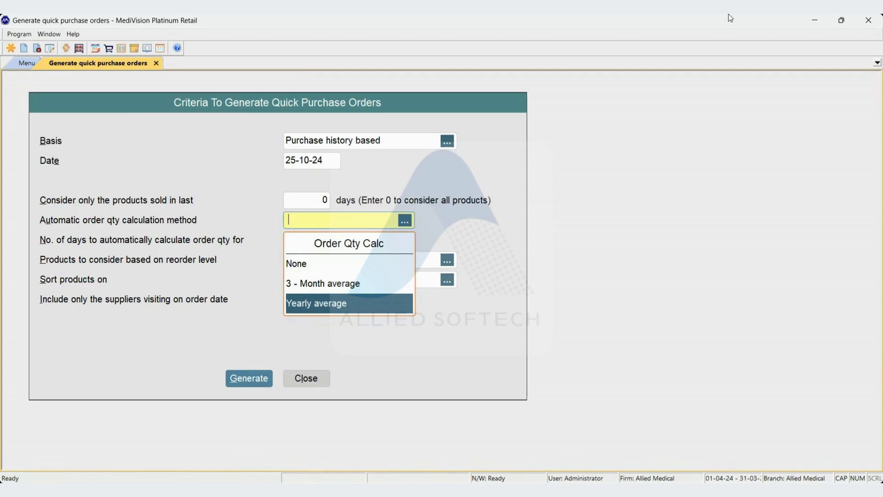
key("Return")
key("shift+Tab")
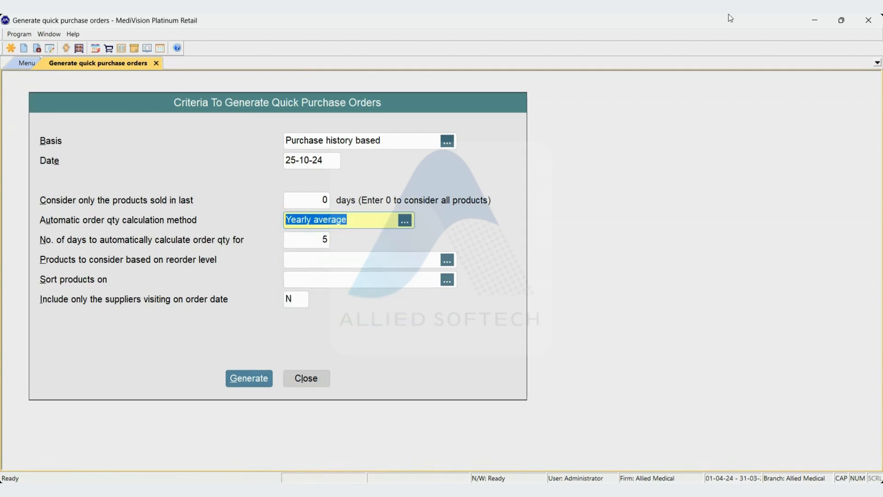
key("space")
key("Return")
- Compare the reorder level options and limit the products to consider to Below reorder (min) level only
key("space")
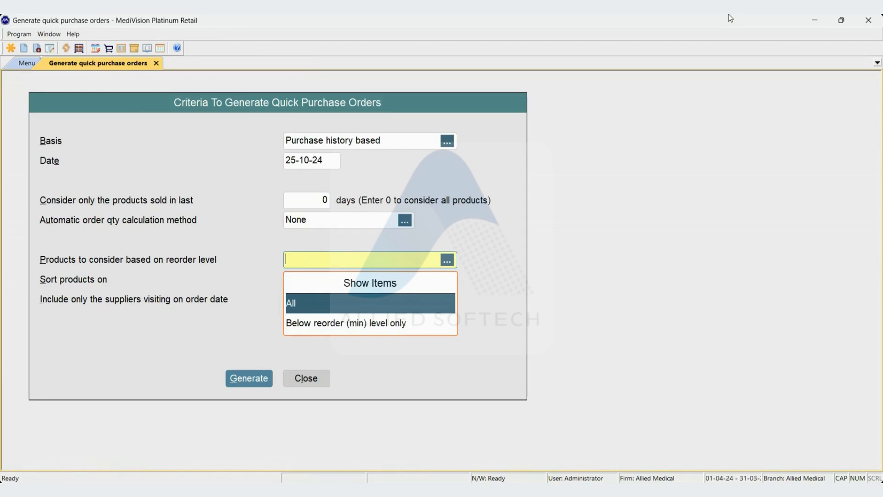
key("Down")
key("Up")
key("Down")
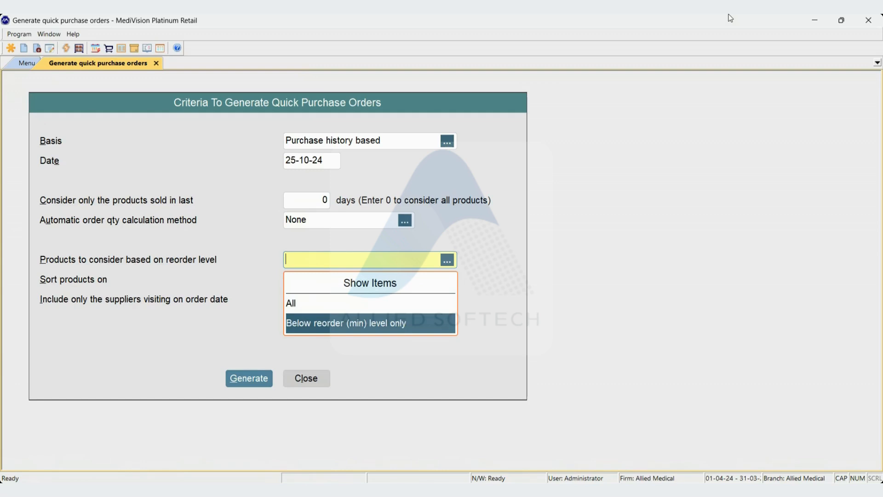
key("Up")
key("Down")
key("Up")
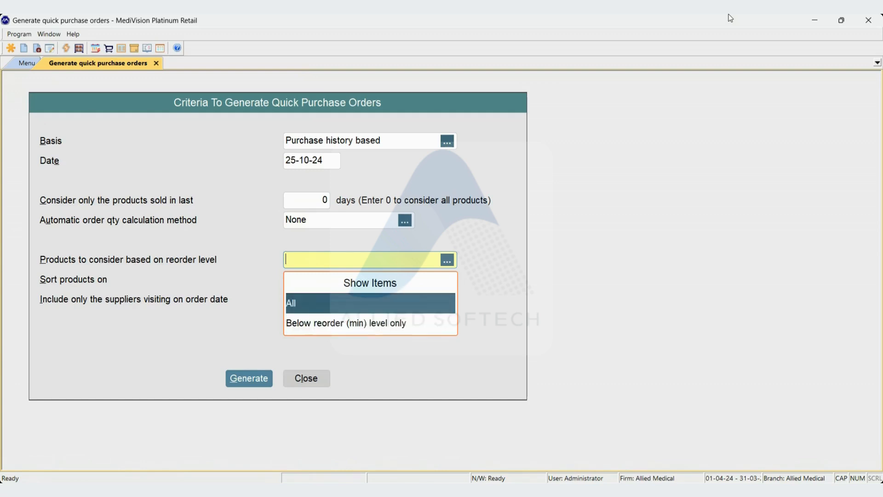
key("Down")
key("Up")
key("Down")
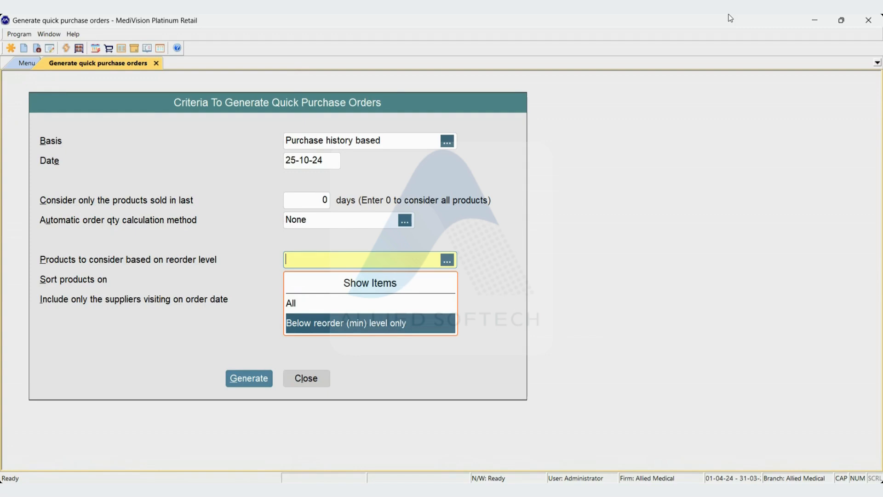
key("Return")
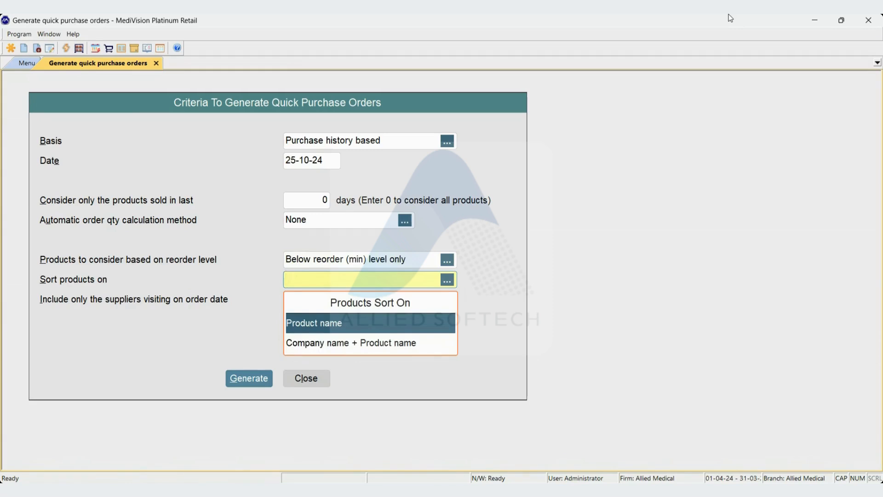
- Sort products on Product name and set Include only the suppliers visiting on order date to Y
key("Down")
key("Up")
key("Return")
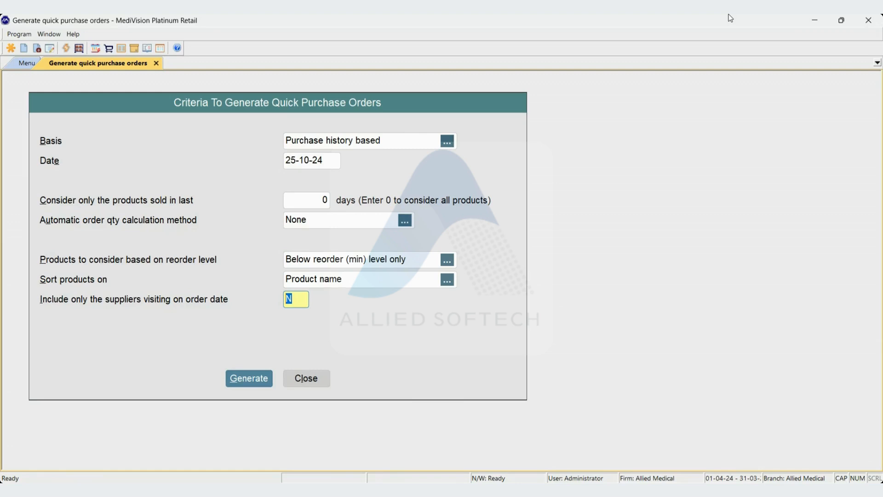
type("Y")
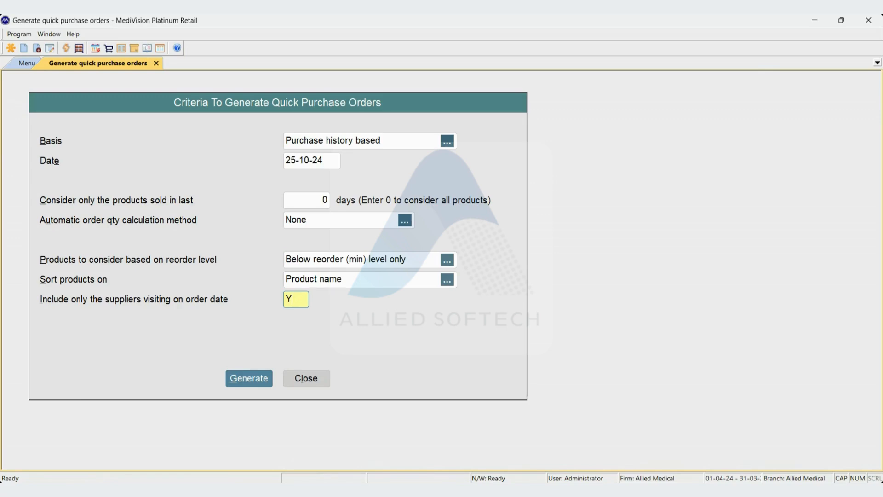
- Close the quick order criteria form and open the Supplier Master's supplier list for altering a supplier
key("Escape")
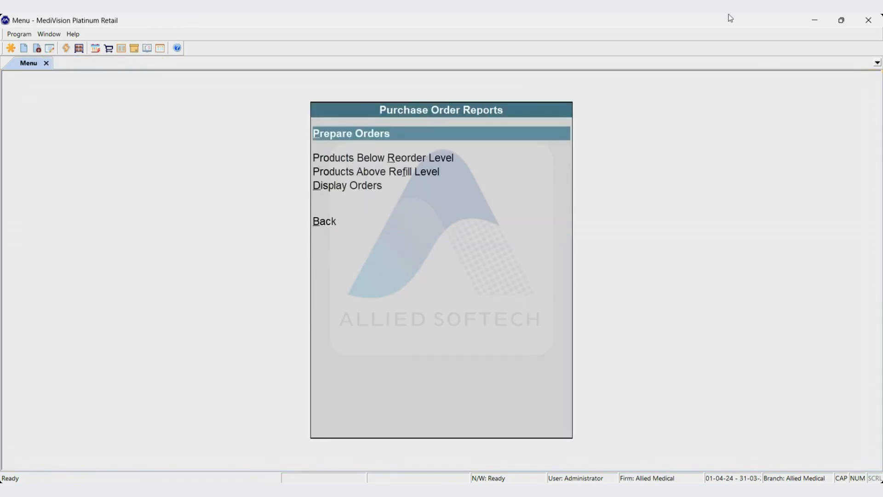
key("Escape")
key("Escape")
key("Up")
key("Up")
key("Return")
key("Down")
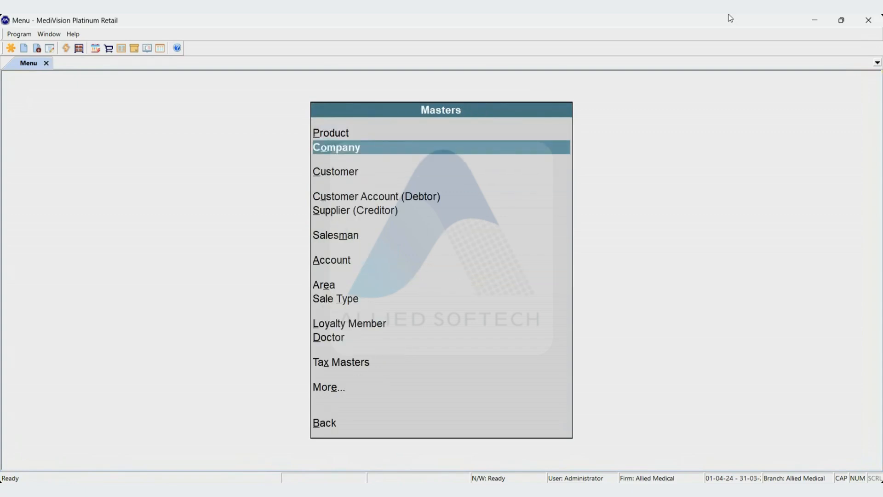
key("Down")
key("Down")
key("Down")
key("Return")
key("Down")
key("Return")
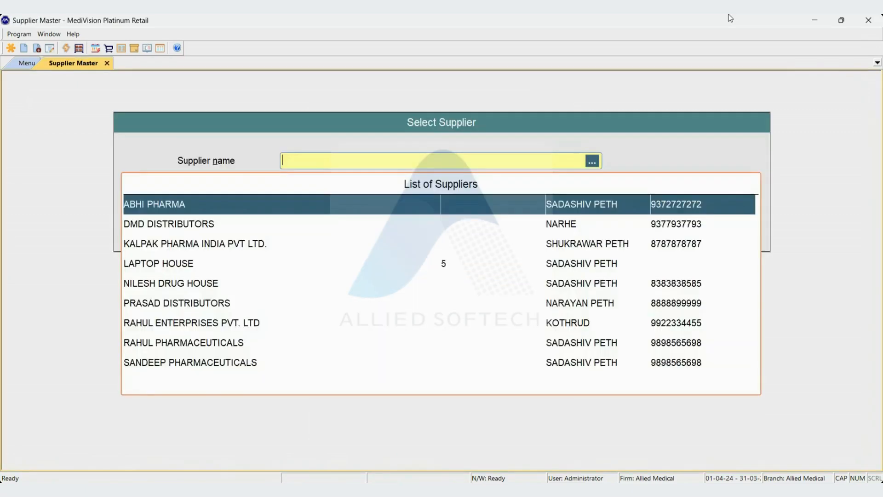
- Open the supplier record of ABHI PHARMA for alteration and mark Friday as its visit day
key("Return")
key("Return")
key("Return")
key("Return")
key("Return")
key("Return")
key("Return")
key("Return")
key("Return")
key("Return")
key("Return")
key("Return")
key("Return")
key("Return")
key("Return")
key("Return")
key("Return")
key("Return")
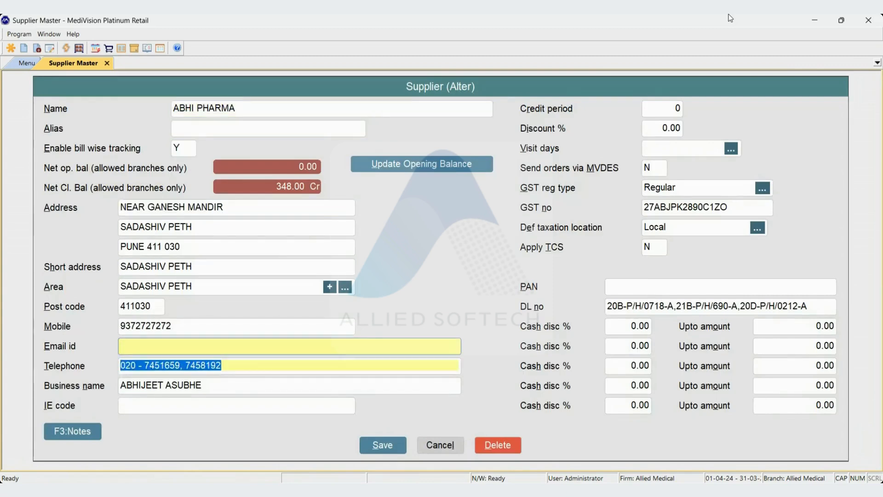
key("space")
key("Down")
key("Down")
key("Down")
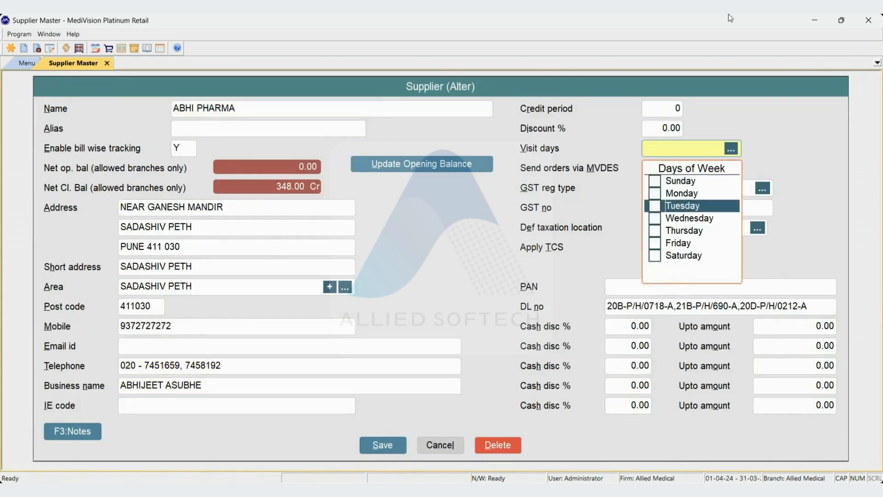
key("Down")
key("Down")
key("Down")
key("space")
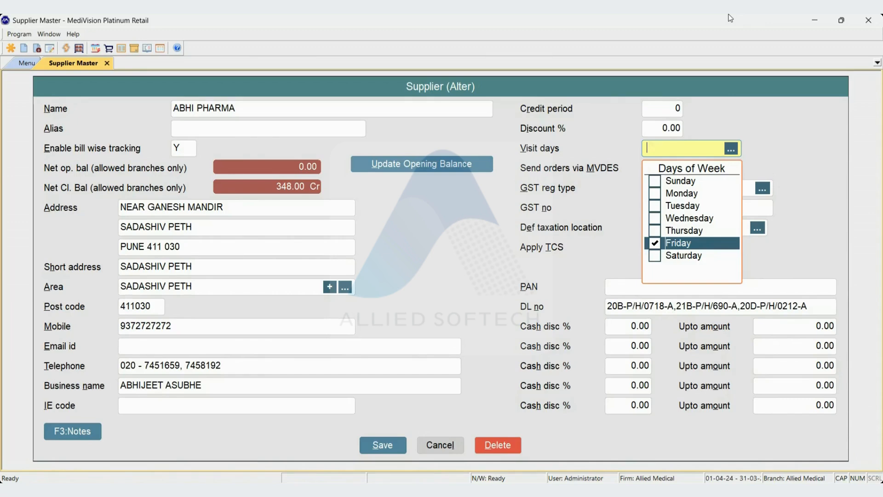
- Leave ABHI PHARMA's supplier record, close the Supplier Master and return to the Main Menu
key("Escape")
key("Escape")
key("y")
key("Escape")
key("Escape")
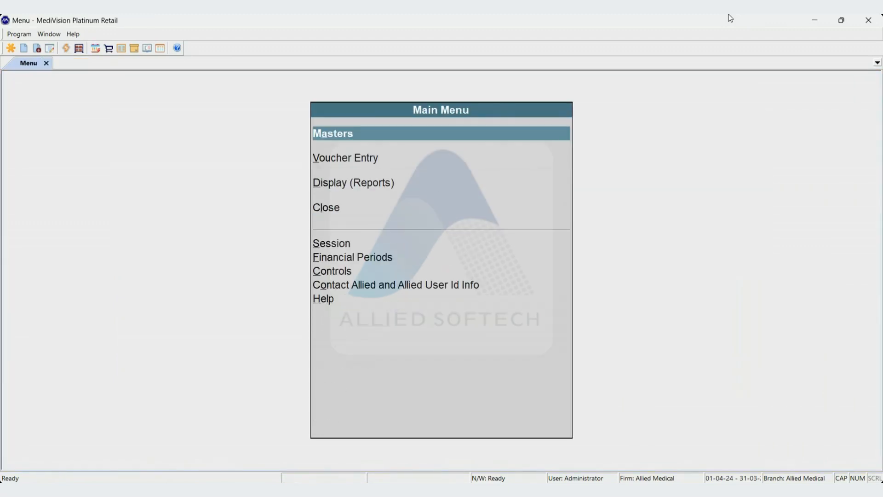
- Reopen the Quick Order criteria form from the purchase order preparation options
key("d")
key("o")
key("p")
key("Down")
key("Down")
key("Down")
key("Down")
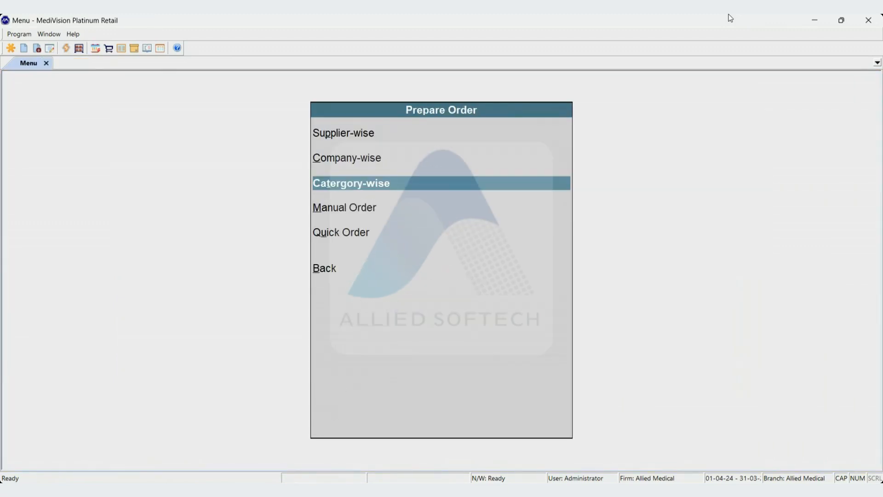
key("Return")
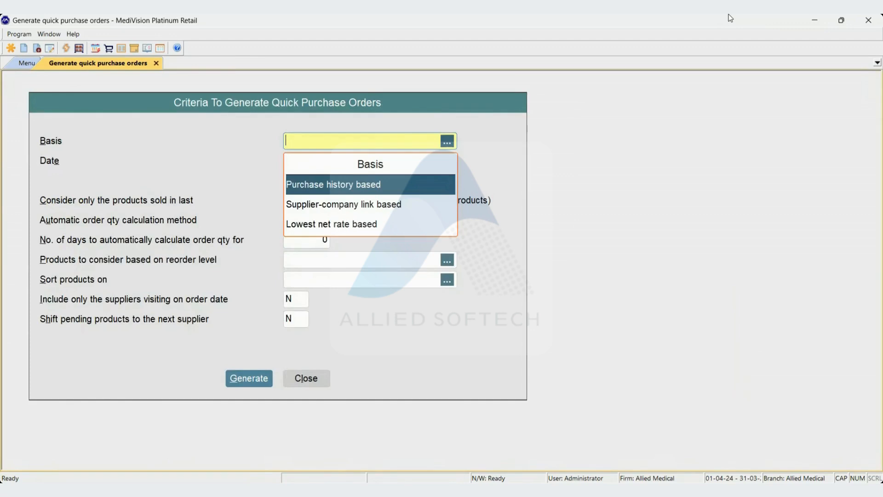
- Set the Basis to Supplier-company link based and accept 25-10-24, 0 days, None, All, Product name and N for the remaining criteria
key("Down")
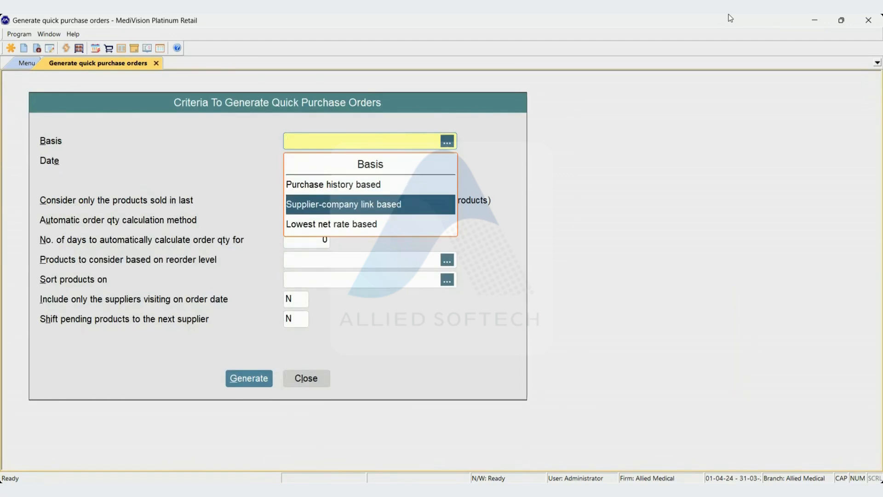
key("Return")
key("Return")
key("Return")
key("Return")
key("Return")
key("Return")
key("Return")
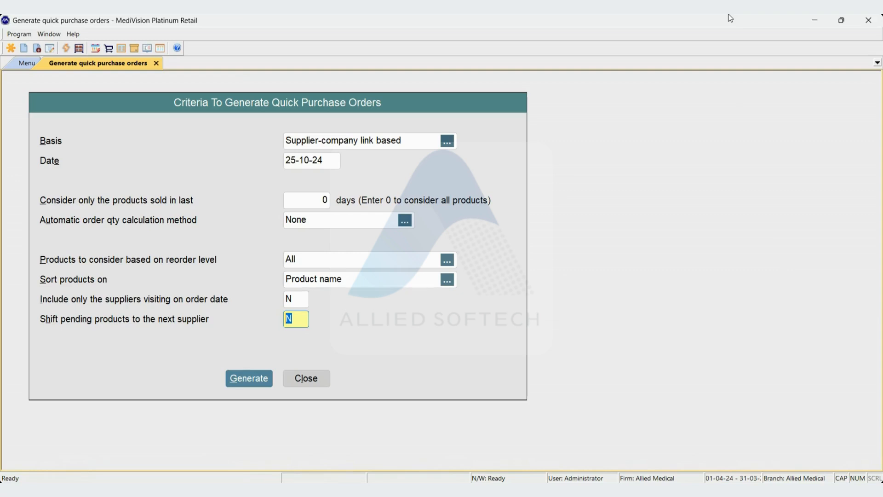
- Set Shift pending products to the next supplier to Y, and change it back to N
type("Y")
key("Up")
key("Down")
type("N")
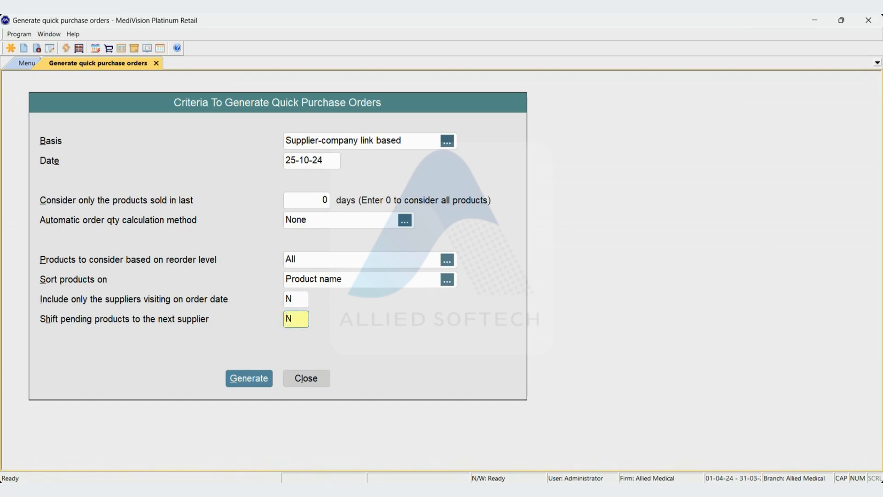